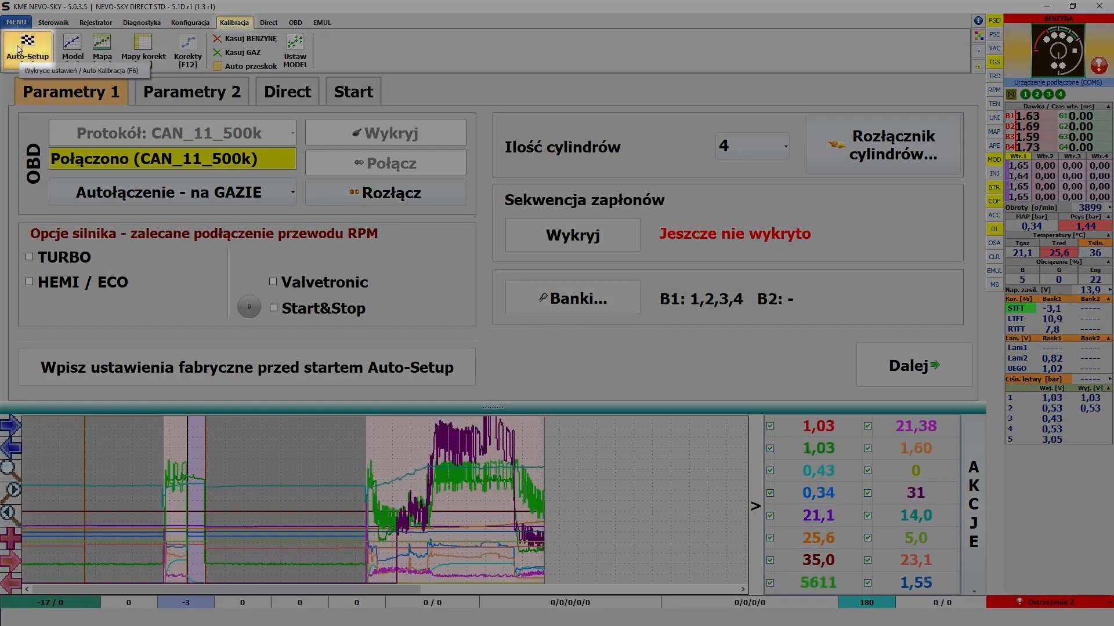
Step: Open the automatic tuning from the controller overview and check the explanations of the HEMI / ECO, Start&Stop and Valvetronic engine options
left_click(52, 23)
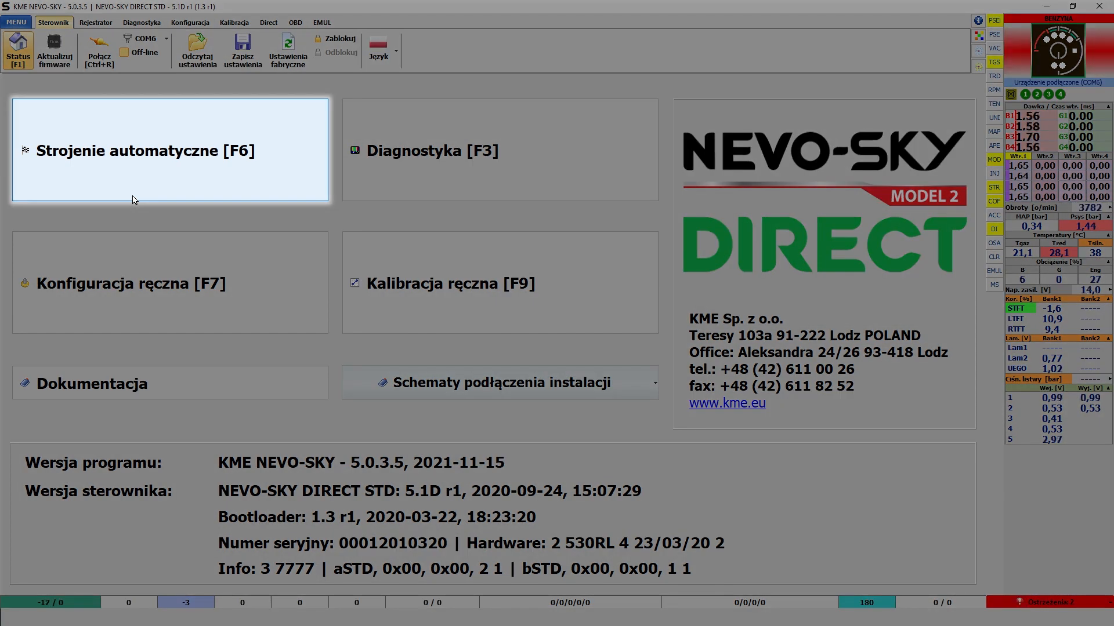
key("F6")
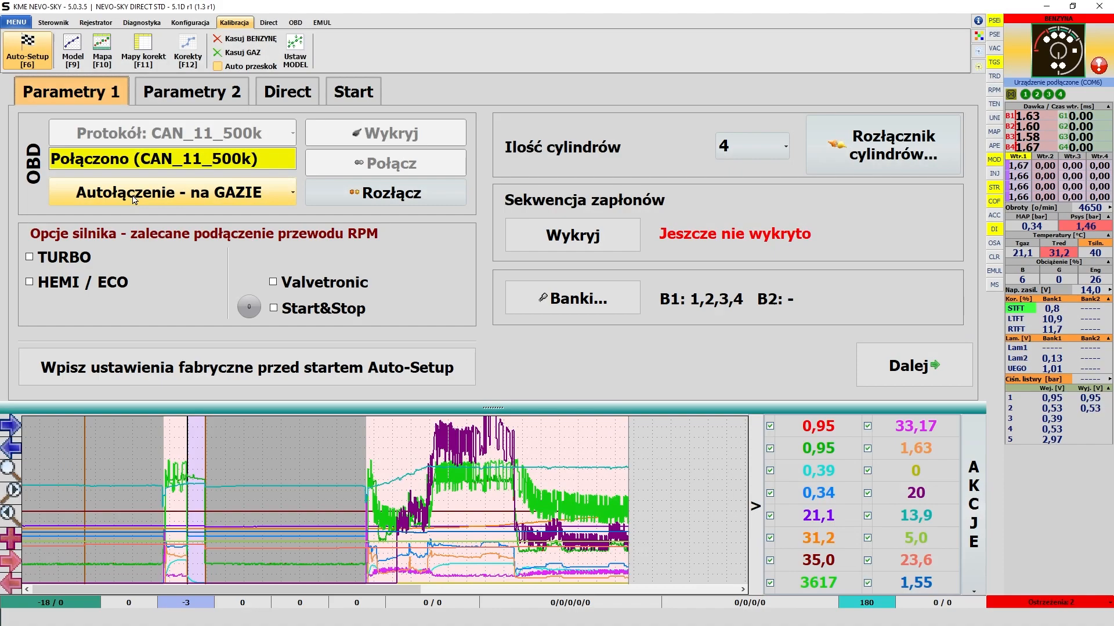
mouse_move(70, 283)
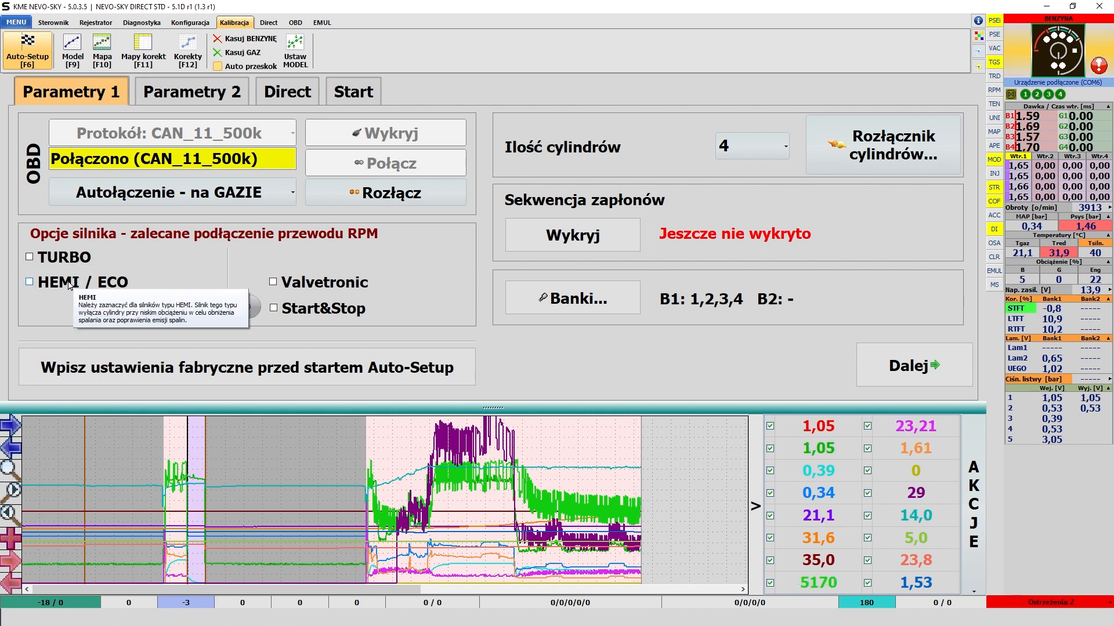
mouse_move(334, 314)
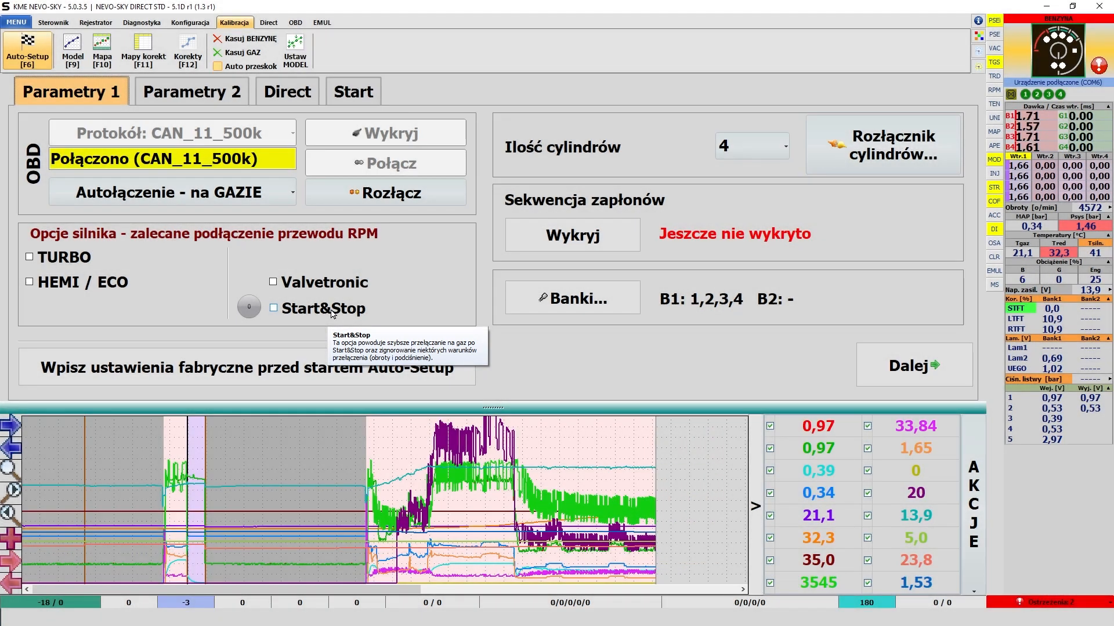
mouse_move(335, 288)
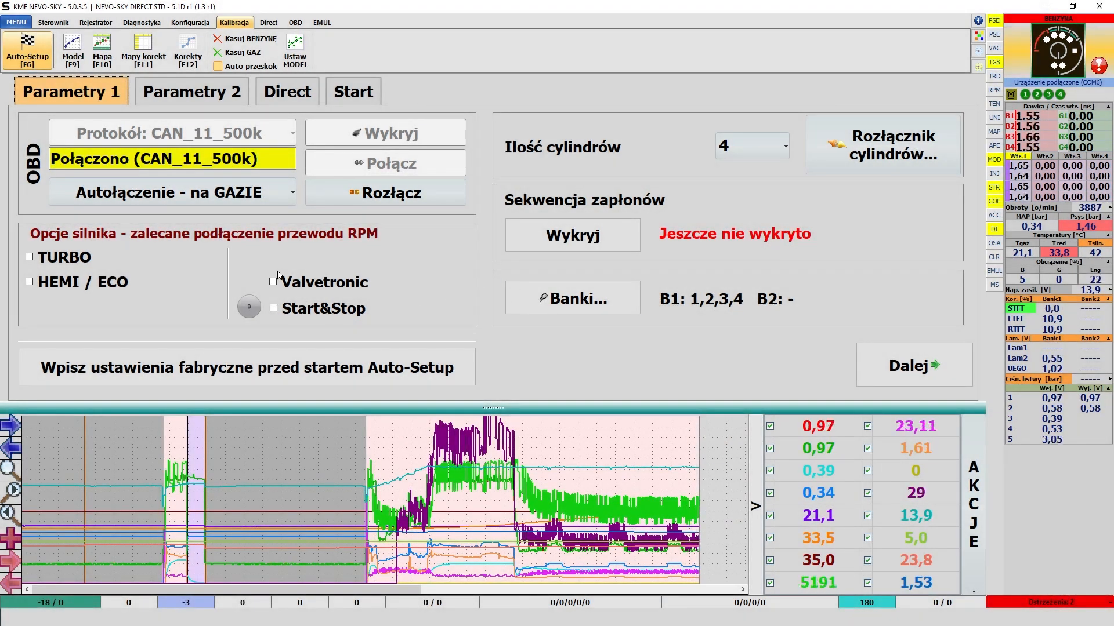
key("F6")
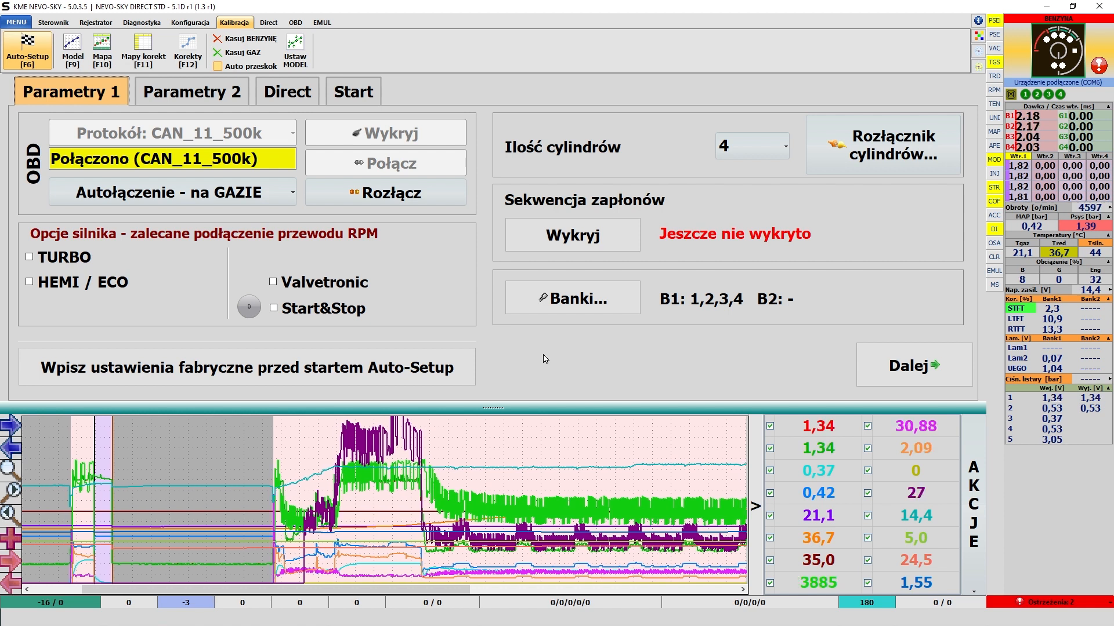
Step: Write the factory settings to the controller before starting Auto-Setup and confirm the operation
left_click(406, 199)
left_click(215, 369)
left_click(528, 345)
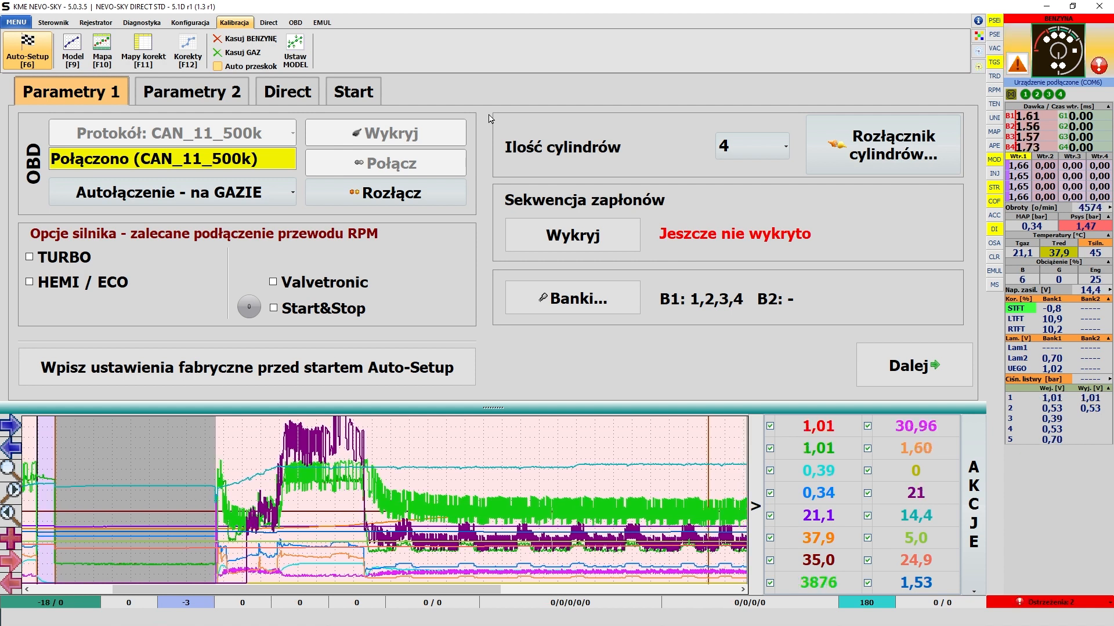
Step: Disconnect OBD, detect the protocol again and reconnect with CAN_11_500k, keeping autoconnection on gas (Autołączenie - na GAZIE)
left_click(392, 191)
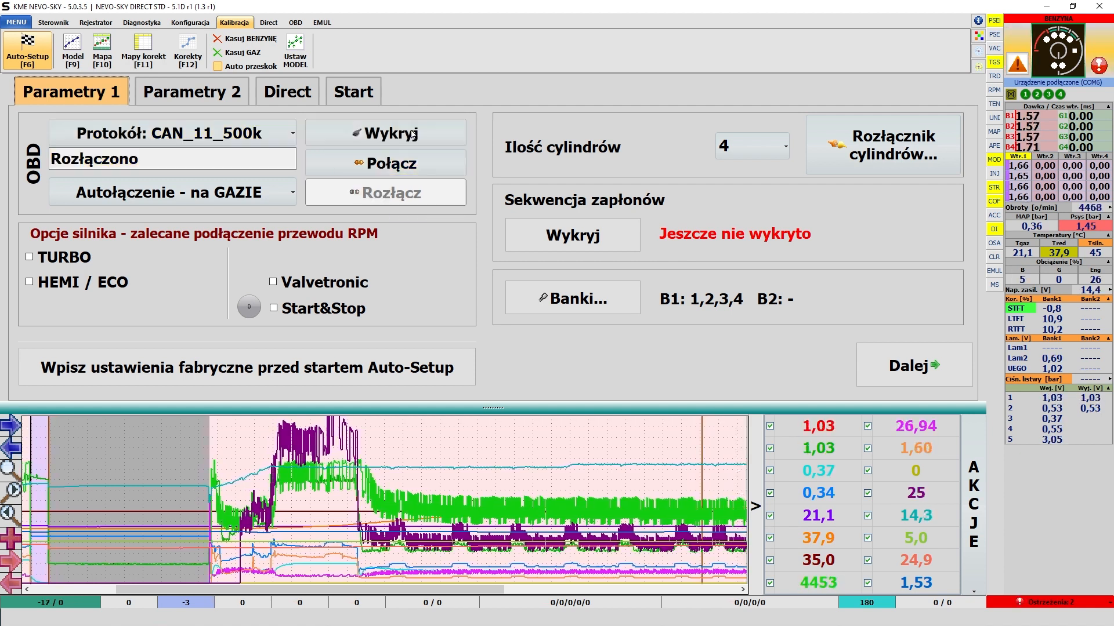
left_click(410, 144)
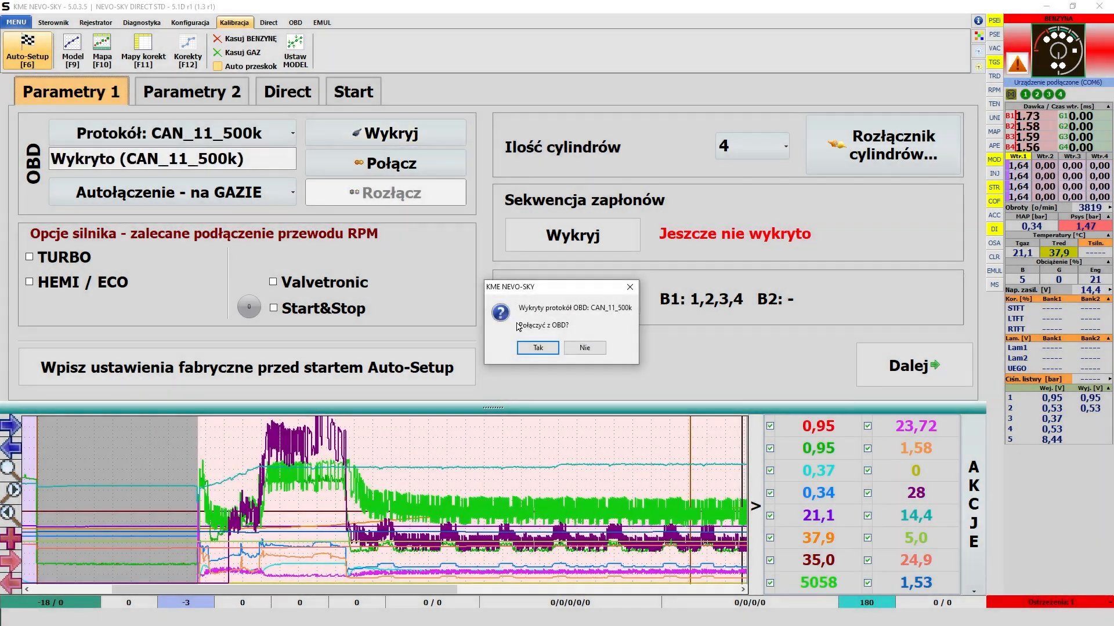
left_click(536, 348)
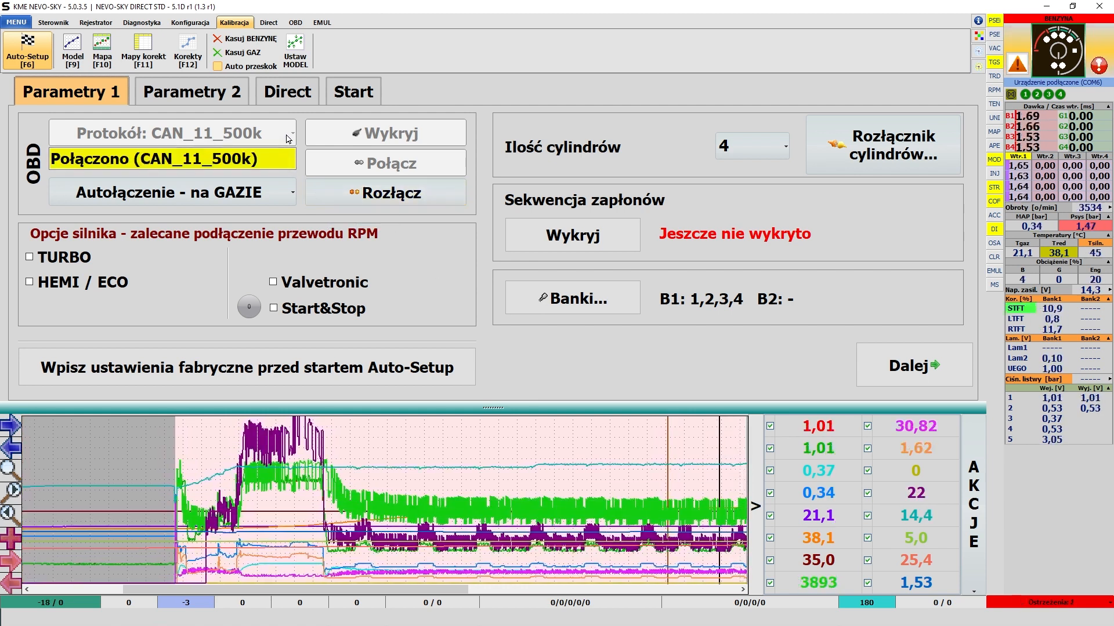
left_click(285, 193)
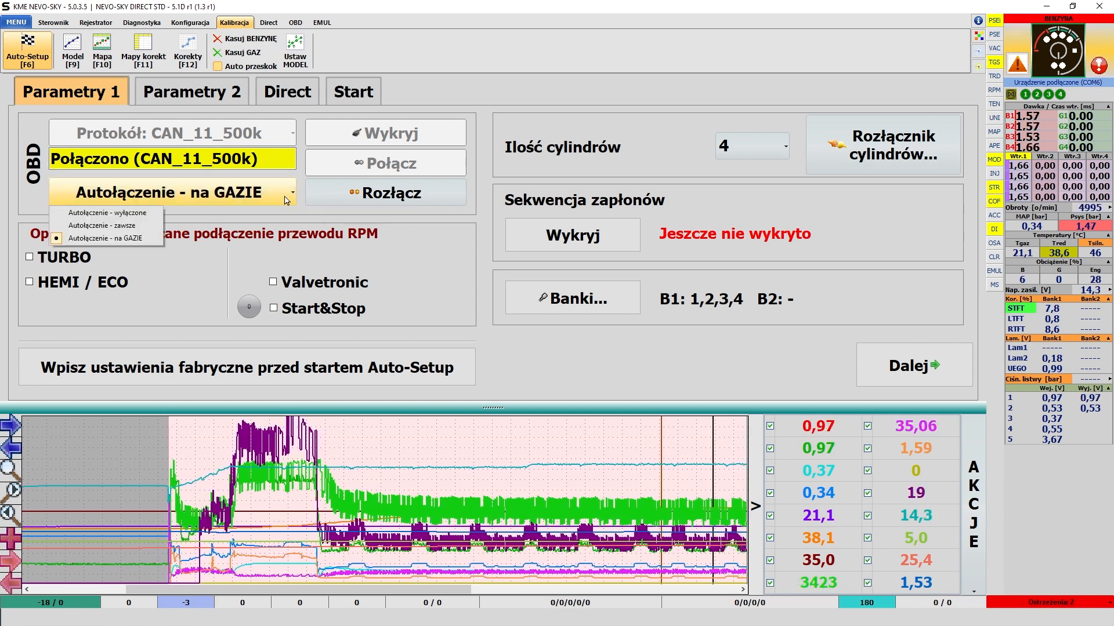
left_click(430, 250)
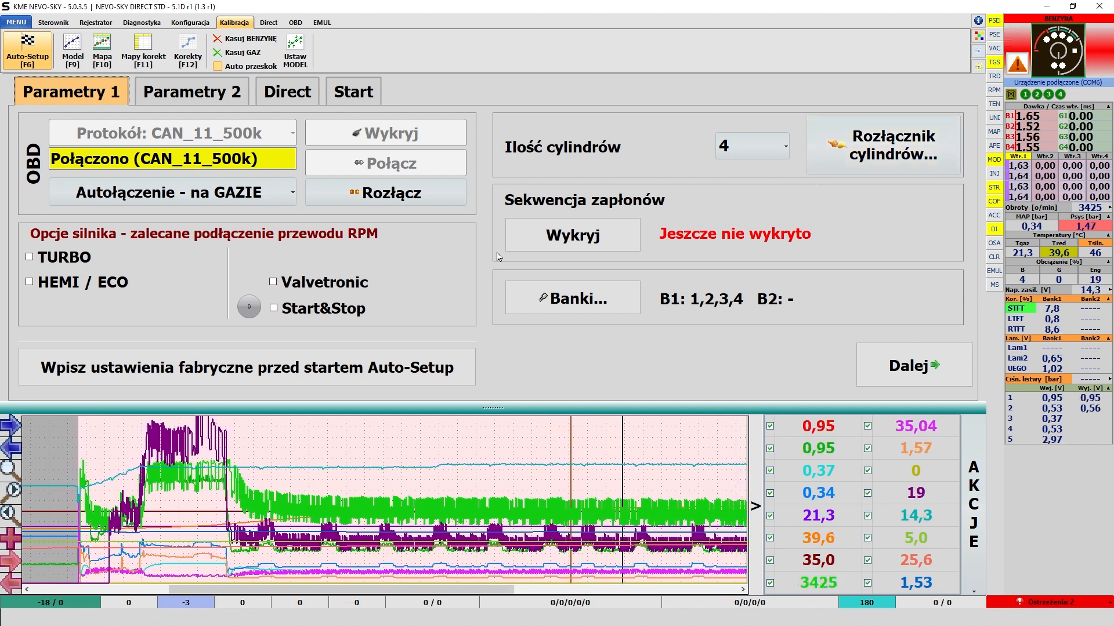
Step: Detect the ignition sequence and check the injector bank configuration without altering it
left_click(581, 248)
left_click(538, 357)
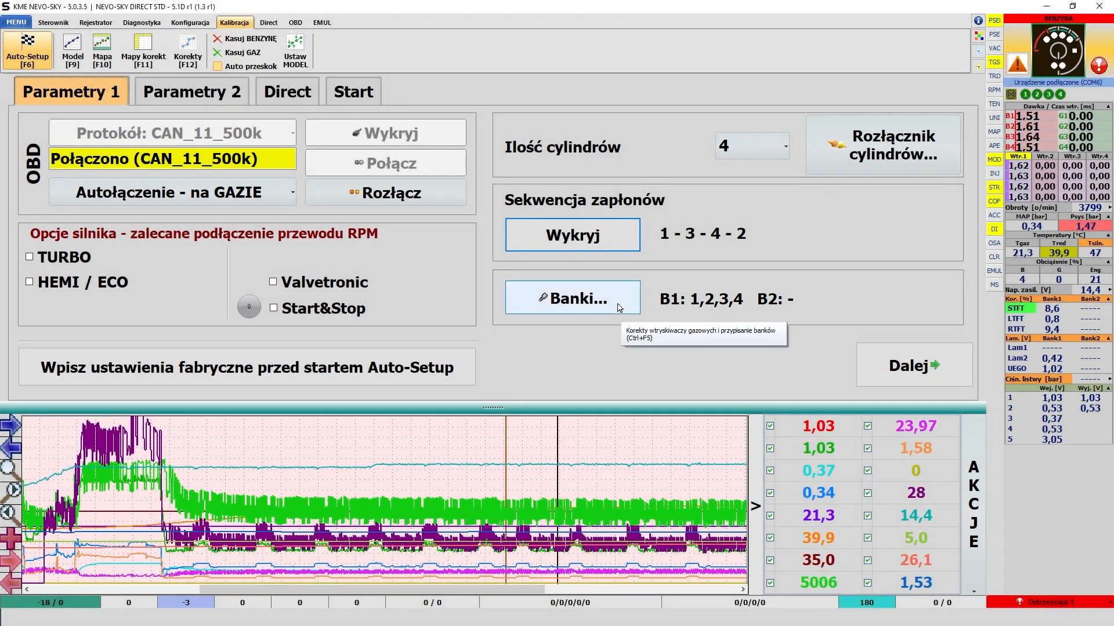
left_click(619, 308)
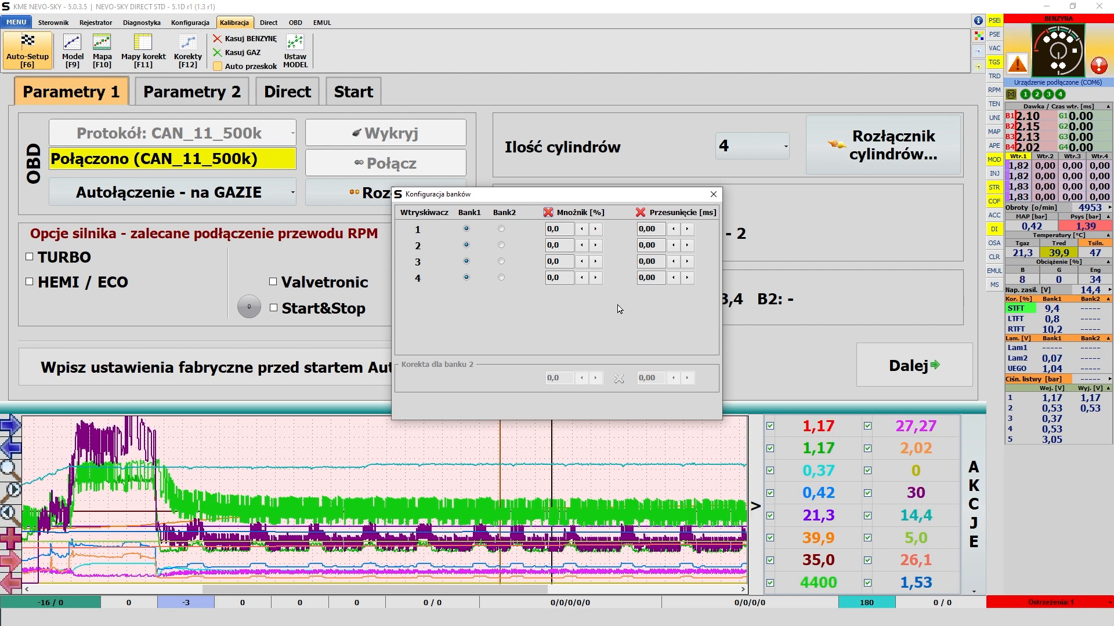
left_click(713, 195)
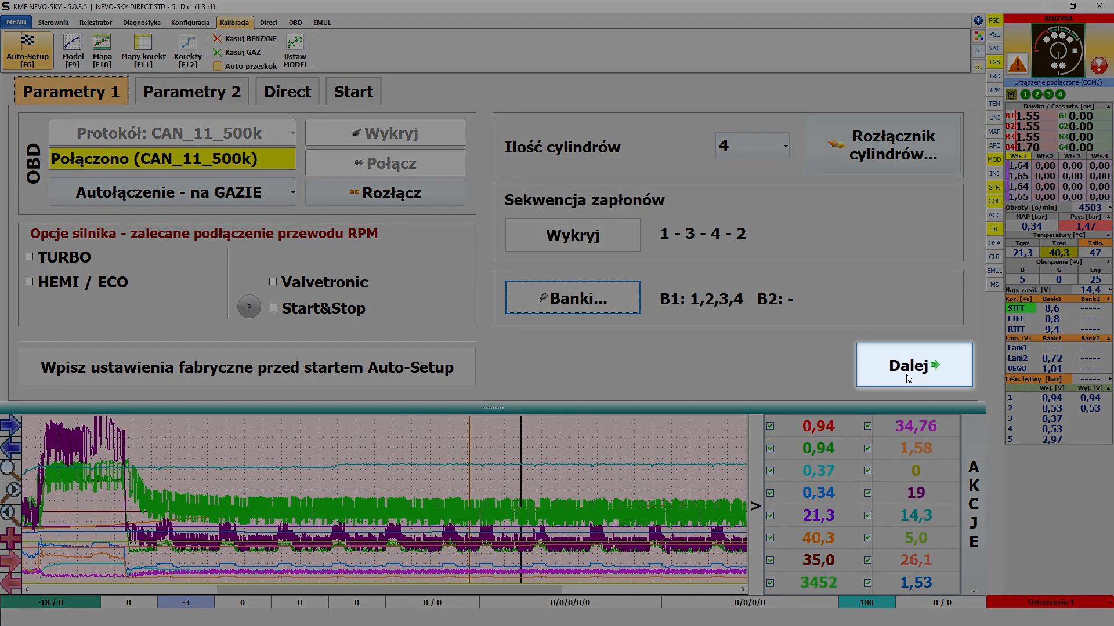
Step: Proceed to Parametry 2, keep LPG as the fuel with KME FENIX (1.9ohms) injectors, and set the next inspection to 1000 km
left_click(914, 380)
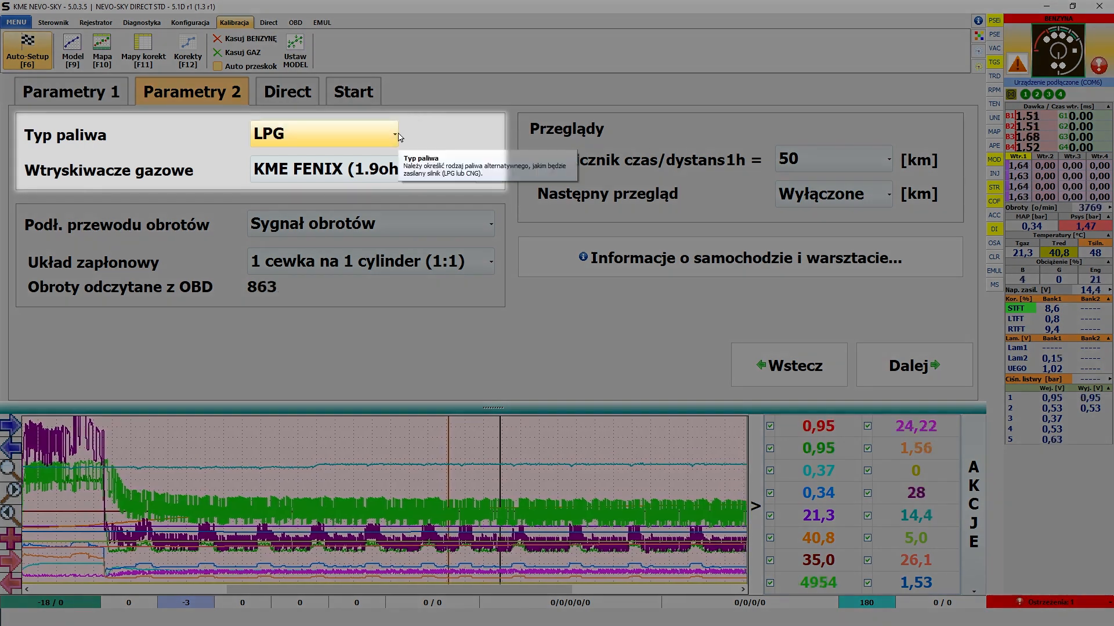
left_click(398, 136)
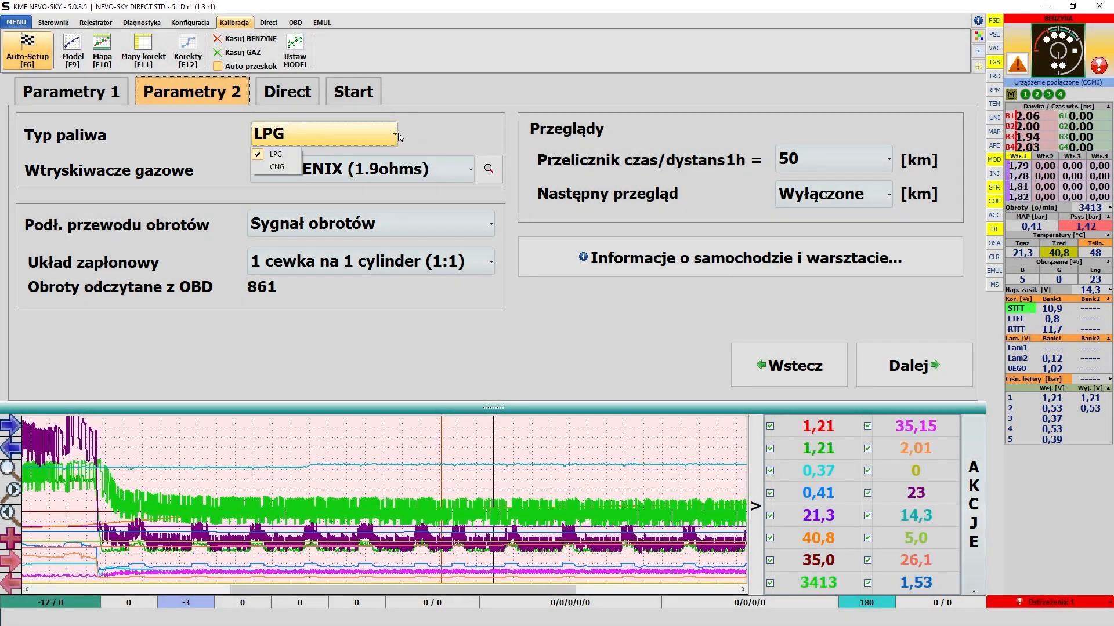
left_click(426, 136)
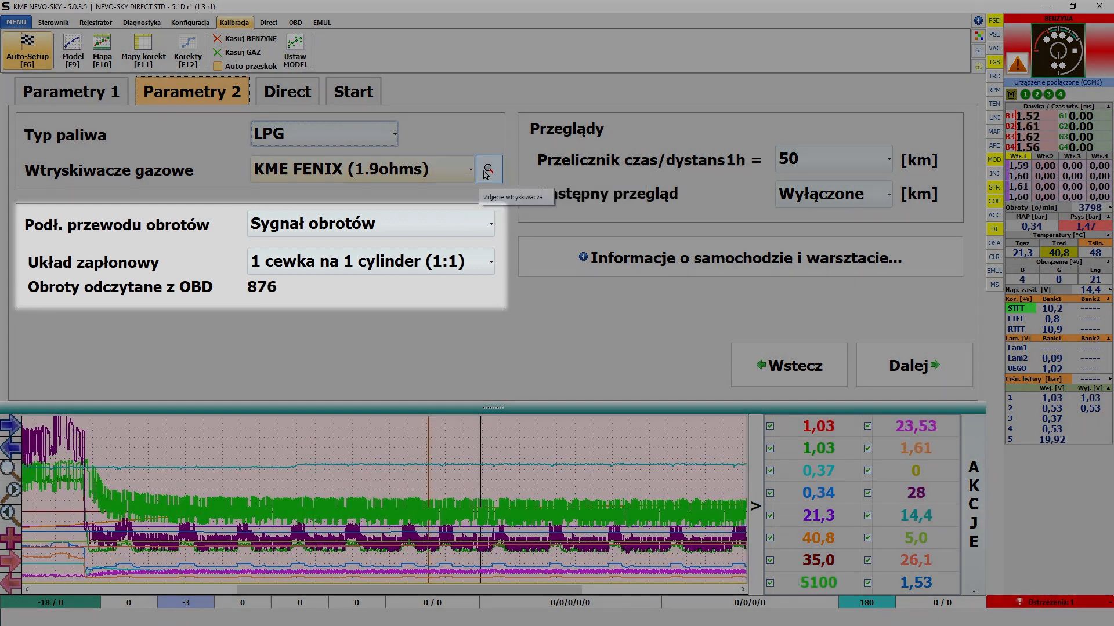
left_click(488, 170)
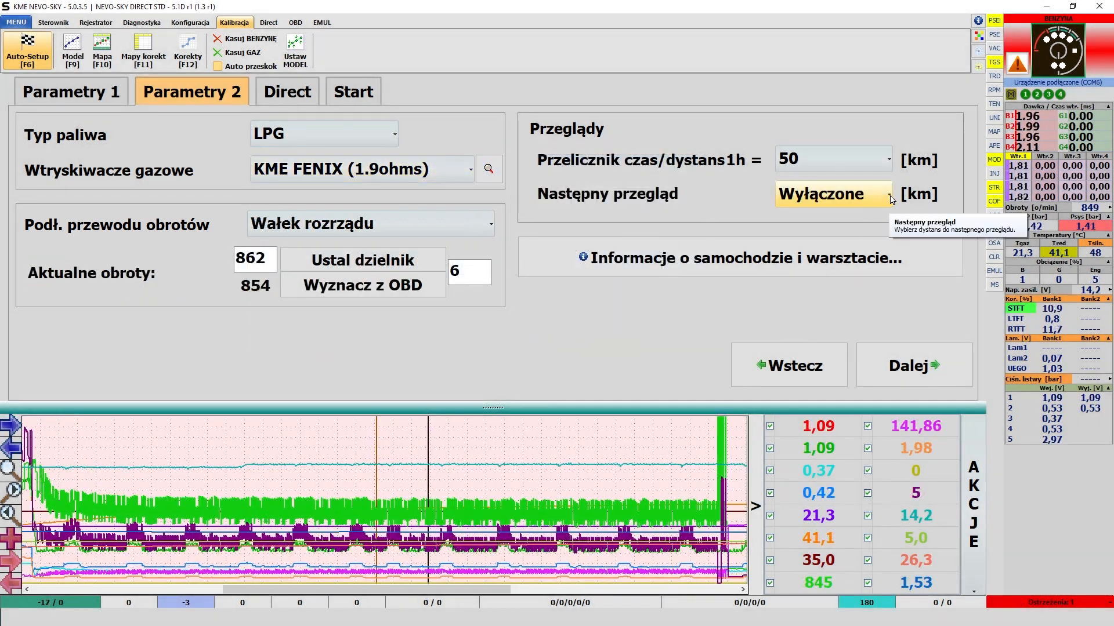
left_click(891, 199)
left_click(820, 233)
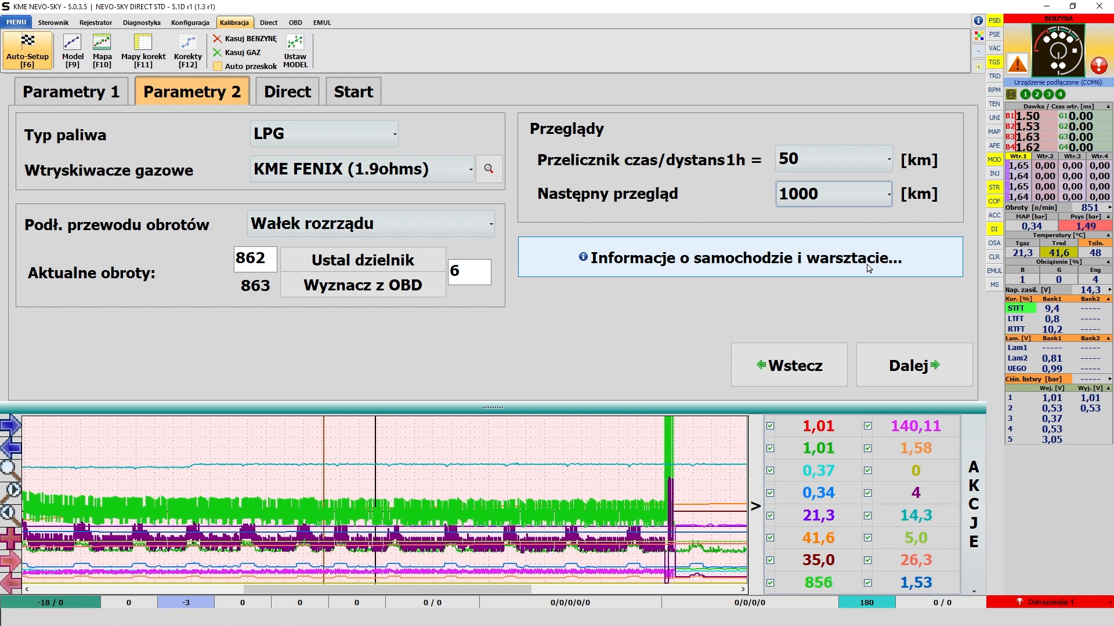
Step: In the vehicle and workshop information, set the nozzle size to 3 mm and the production year to 2016
left_click(868, 268)
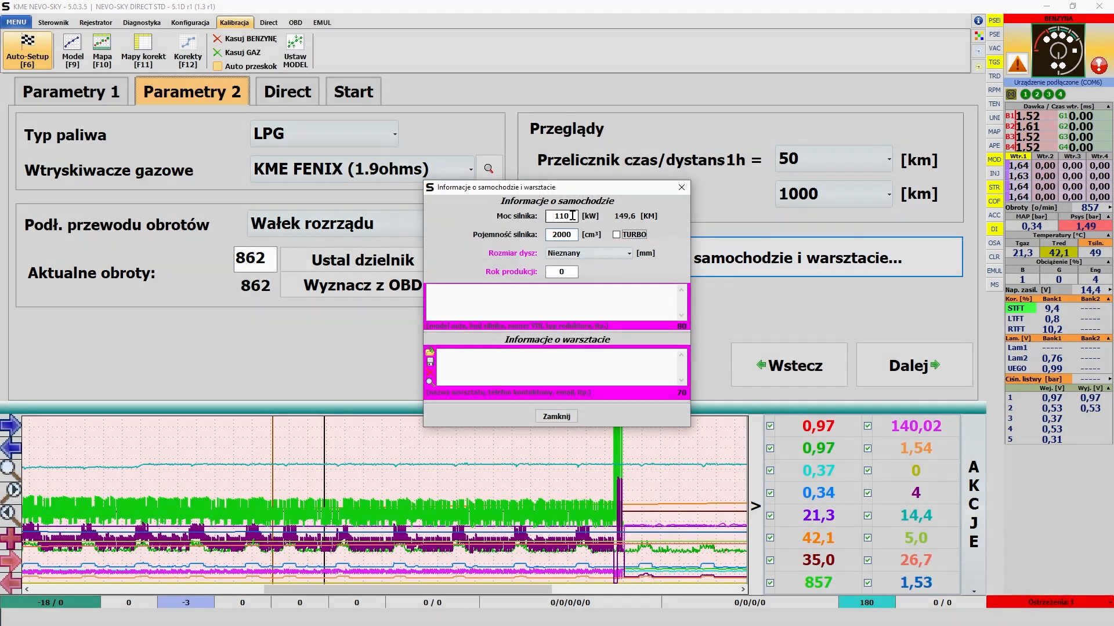
left_click(615, 257)
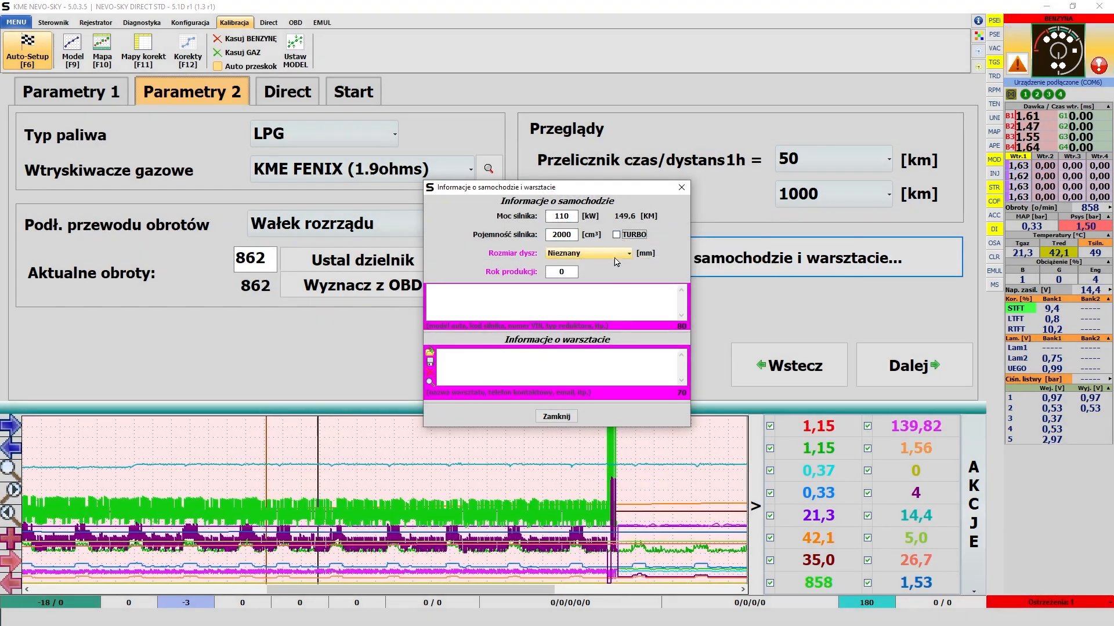
left_click(568, 497)
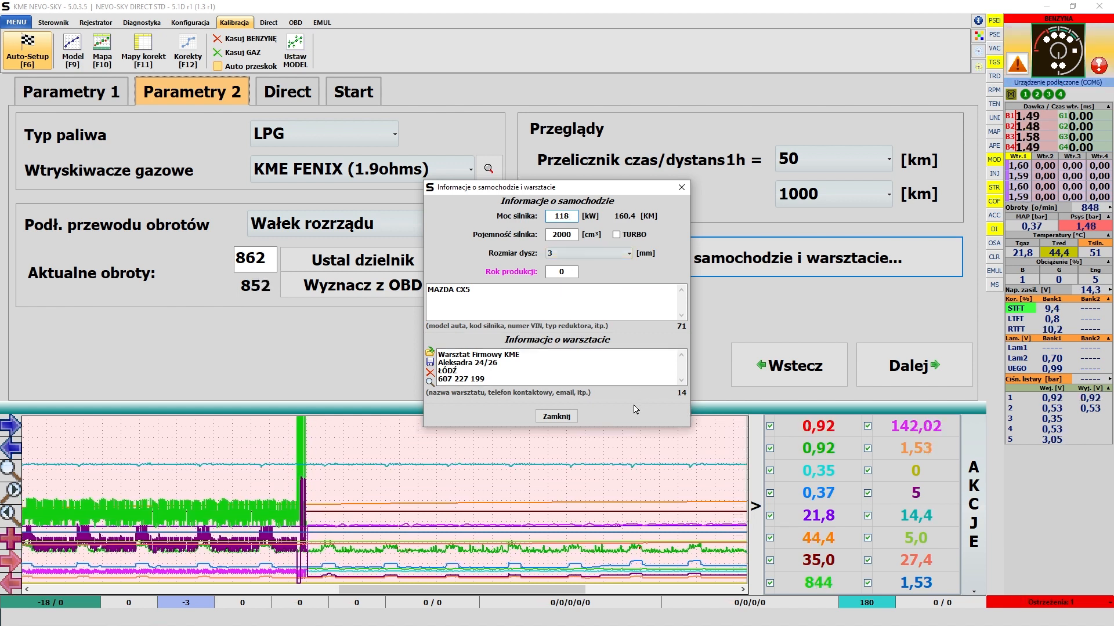
double_click(561, 272)
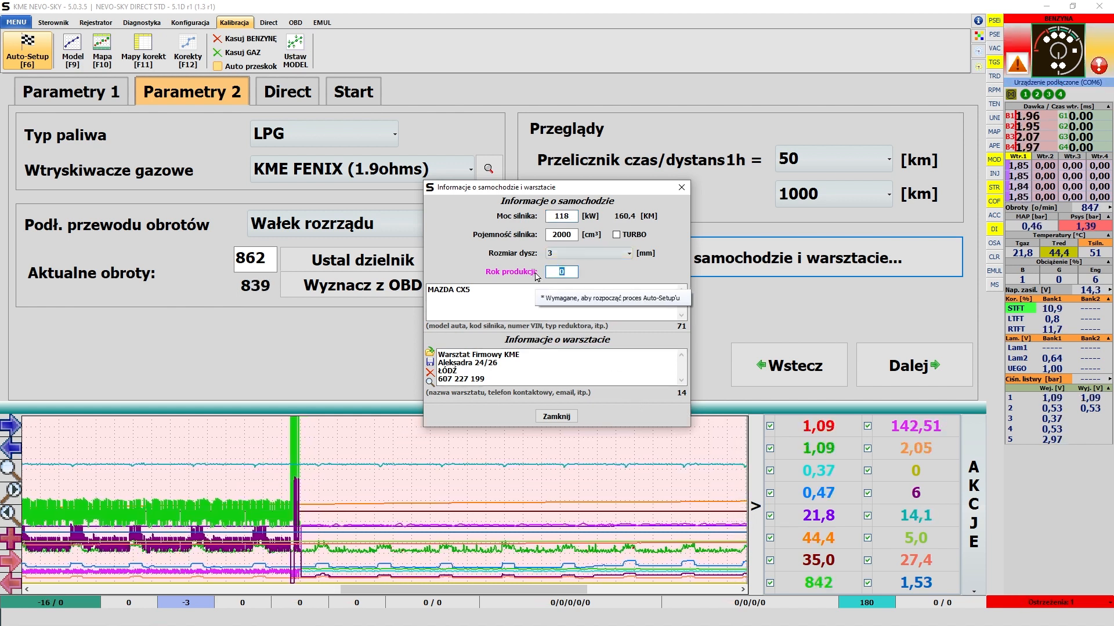
type("2016")
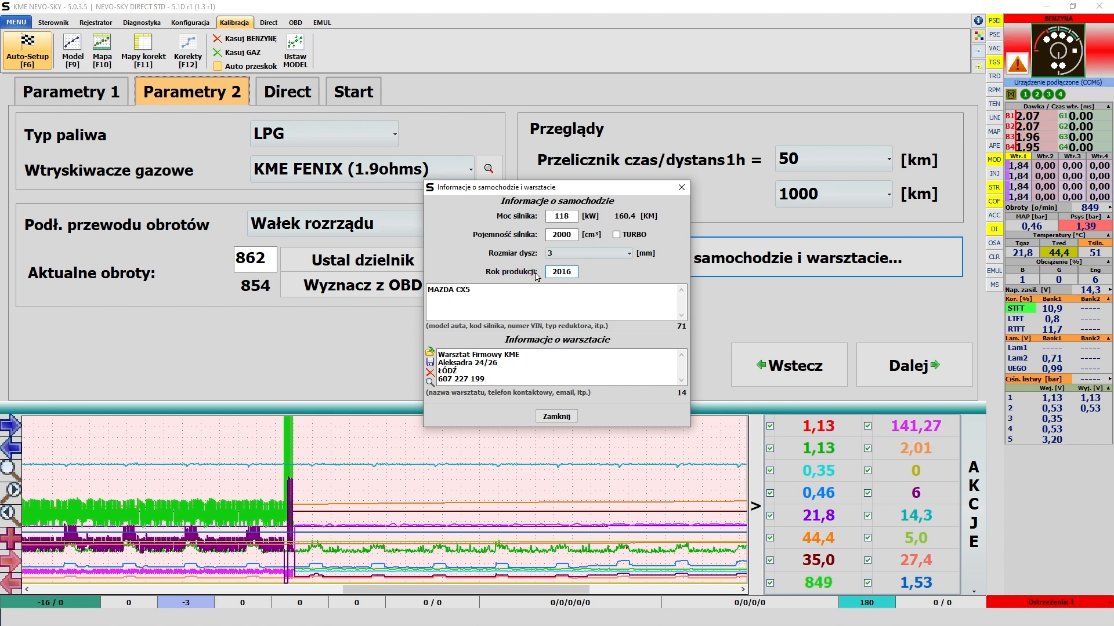
key("Return")
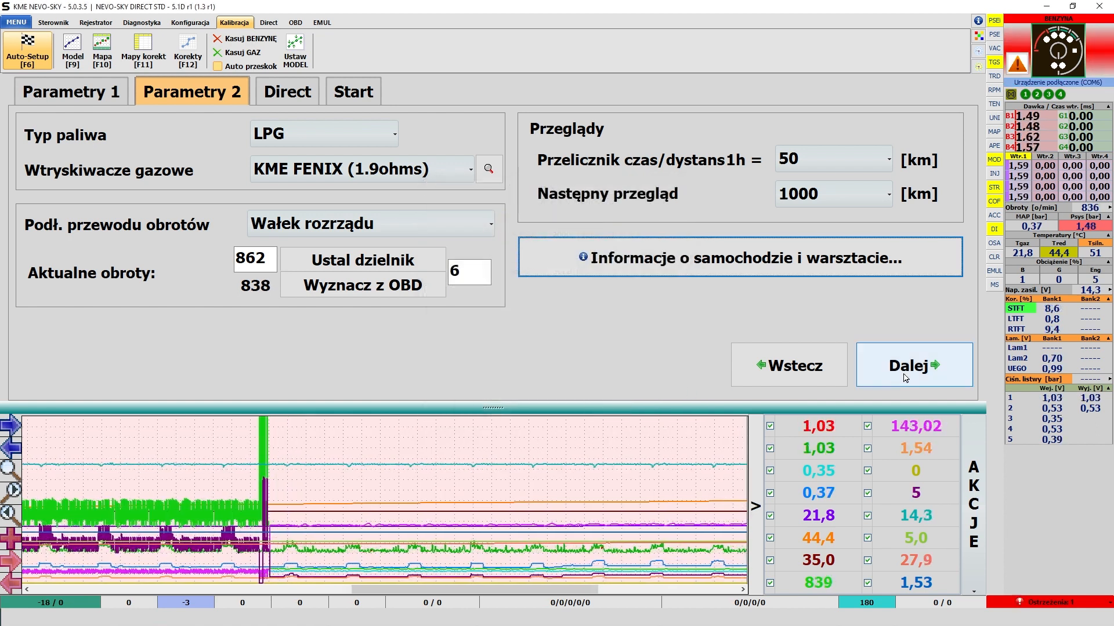
Step: Proceed to the Direct settings, keeping the Standard - emulacja uniwersalna petrol injector emulation and leaving Emulacja 1 off (Wyłączone)
left_click(908, 377)
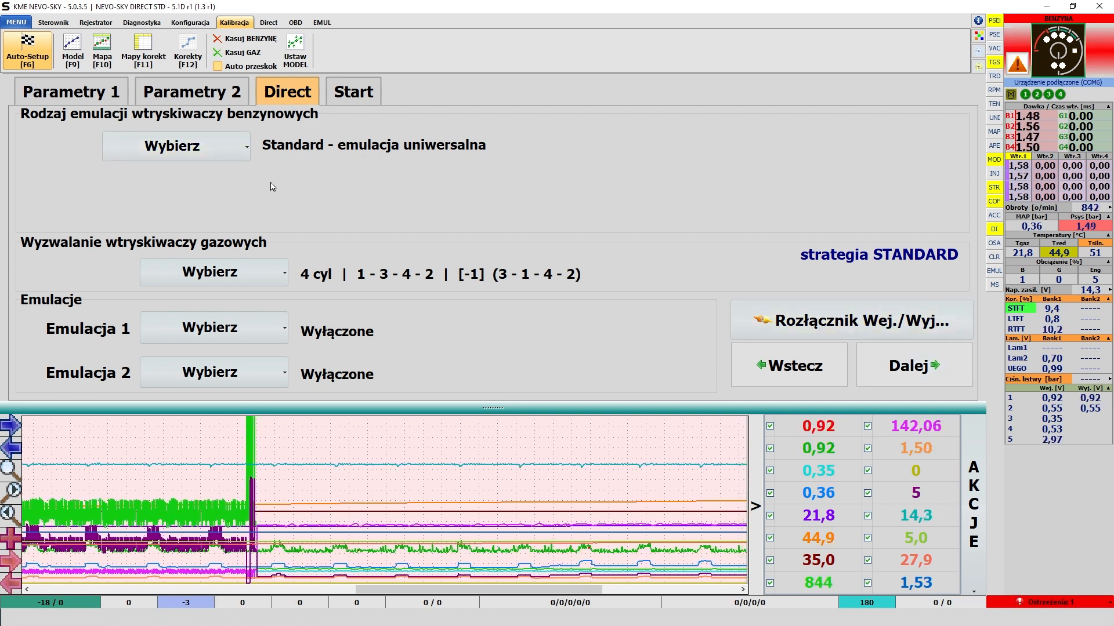
left_click(249, 156)
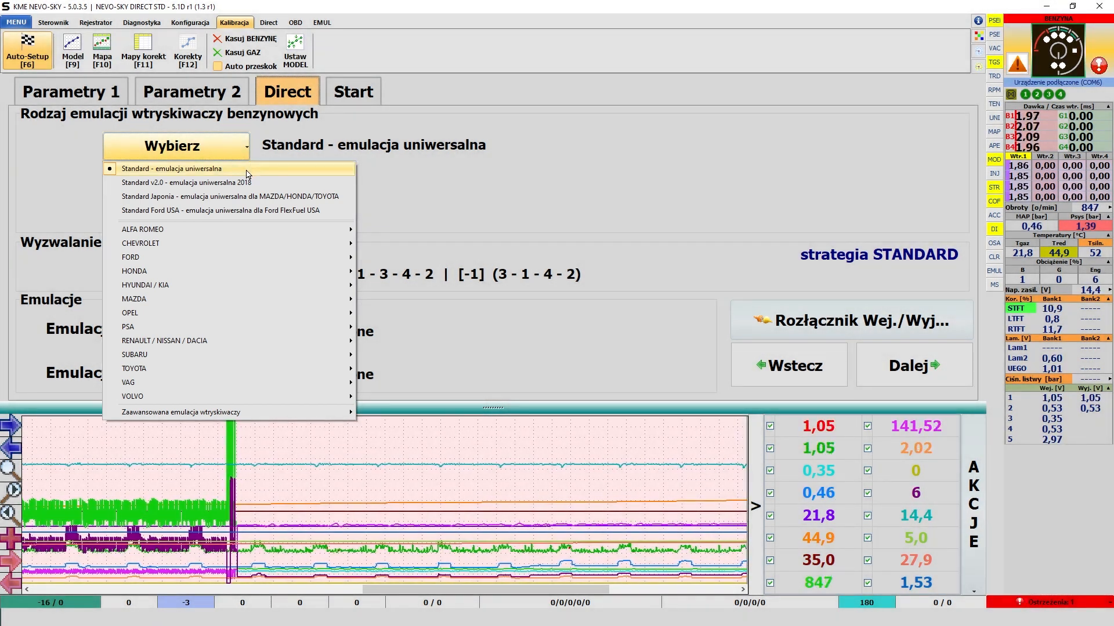
left_click(334, 174)
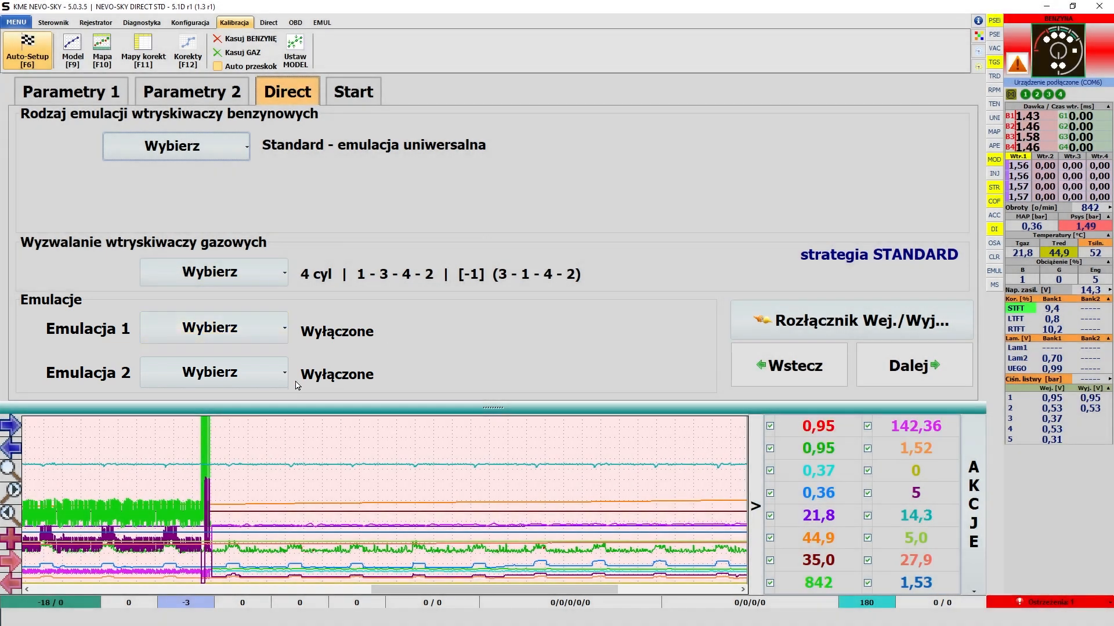
left_click(232, 328)
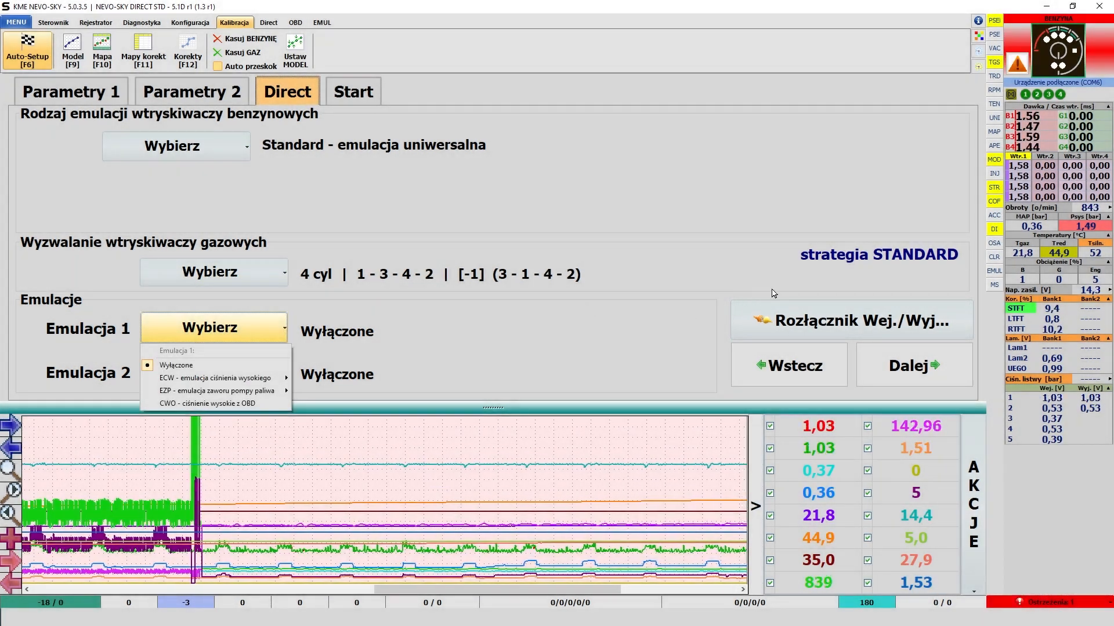
left_click(800, 285)
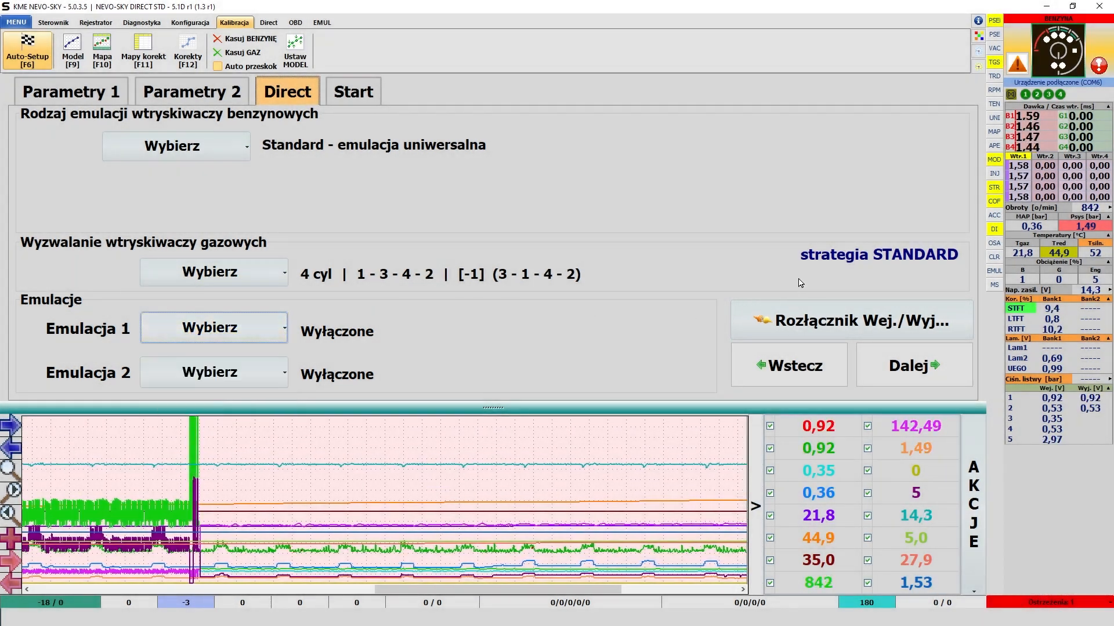
Step: View the input/output disconnector test (Rozłącznik Wej./Wyj.) and close it
left_click(800, 332)
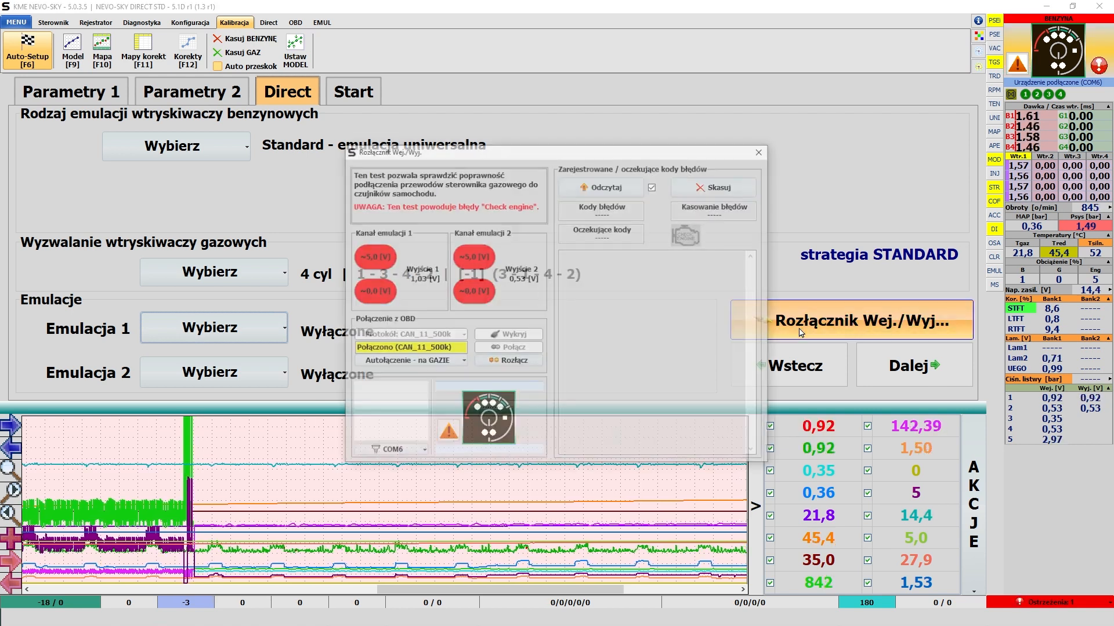
left_click(762, 151)
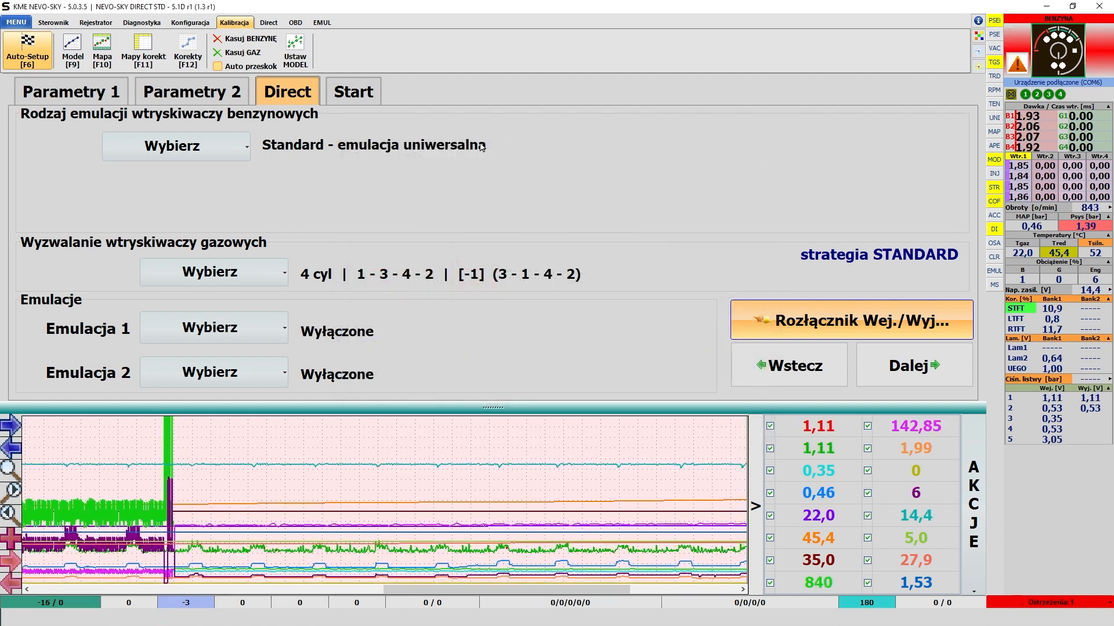
Step: Set the petrol injector emulation to MAZDA 2.0/2.5 SKYACTIVE >=2016 {EZP1-2ohm InAn3: 0,56V} {RL} and accept the suggested EZP fuel pump emulation for Emulacja 1
left_click(237, 150)
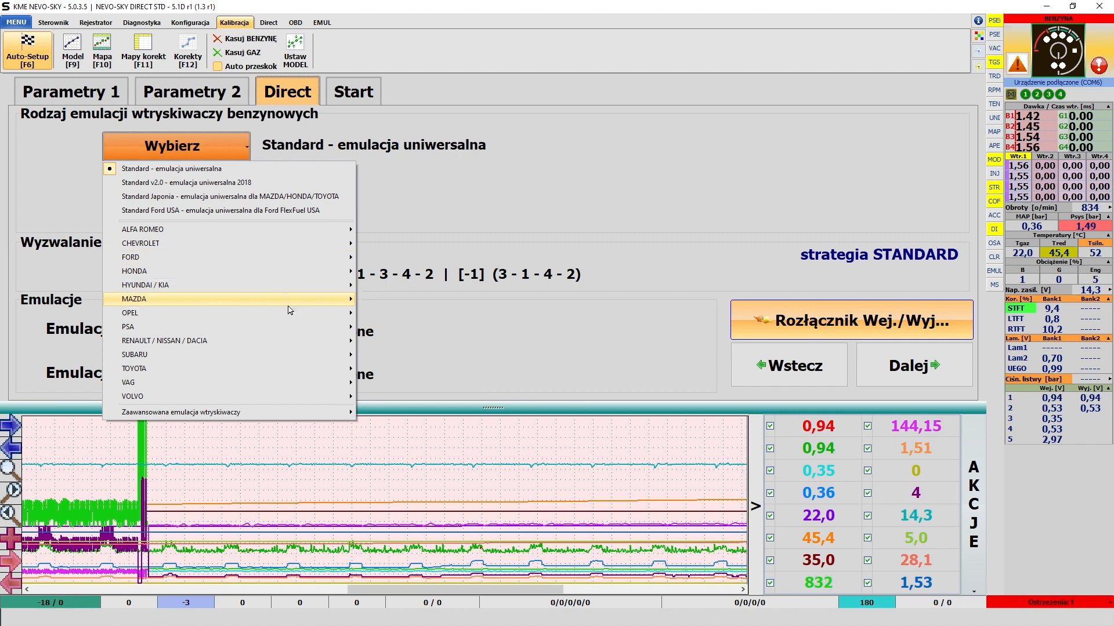
mouse_move(289, 302)
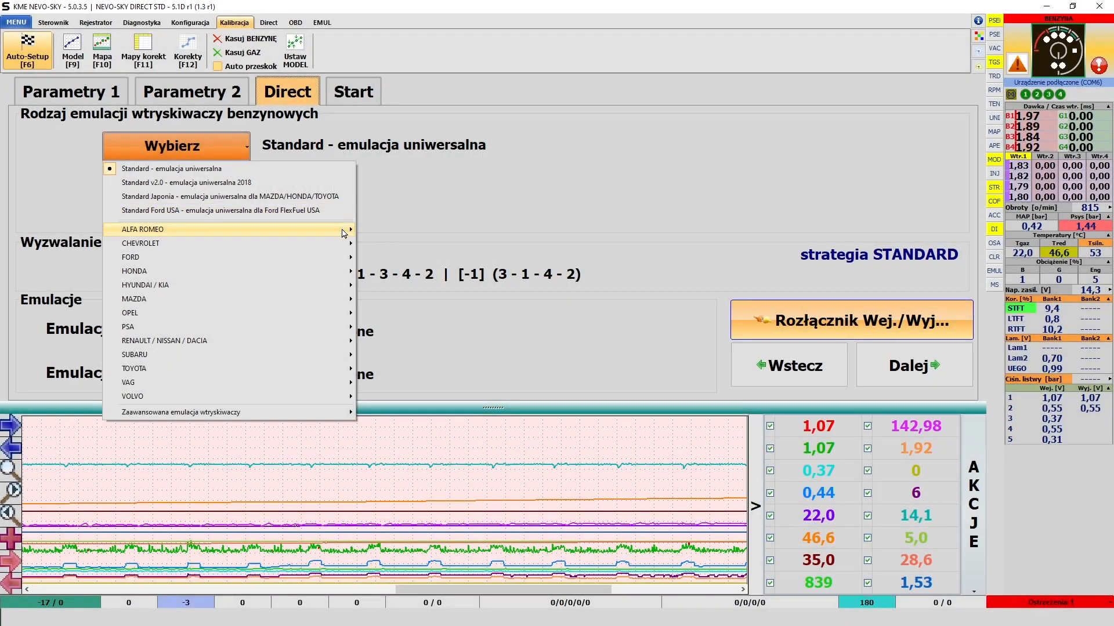
mouse_move(331, 306)
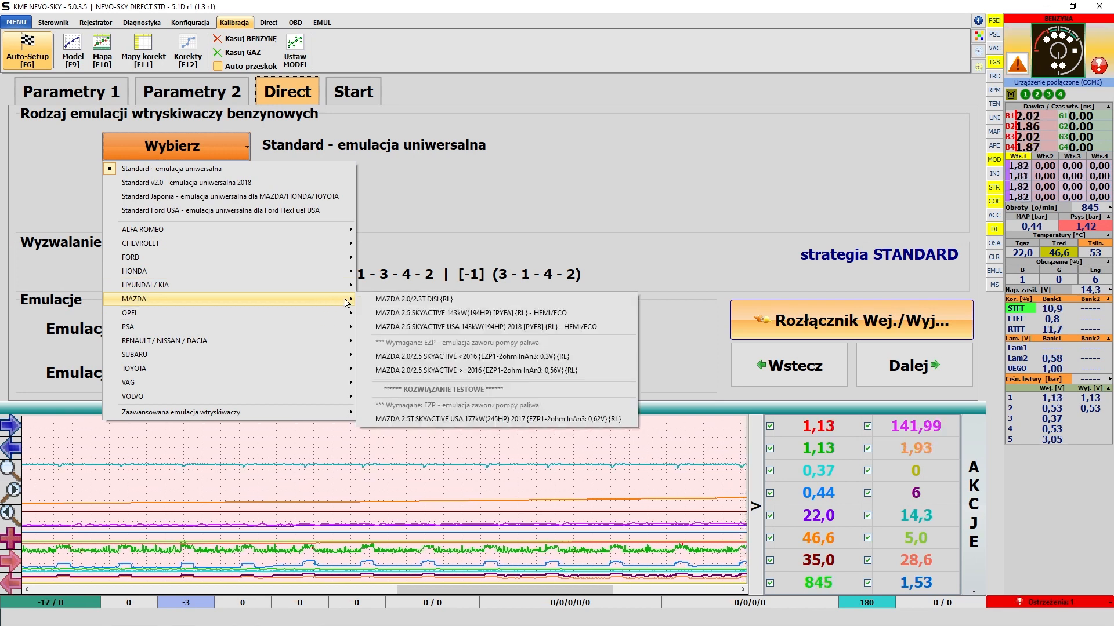
left_click(431, 374)
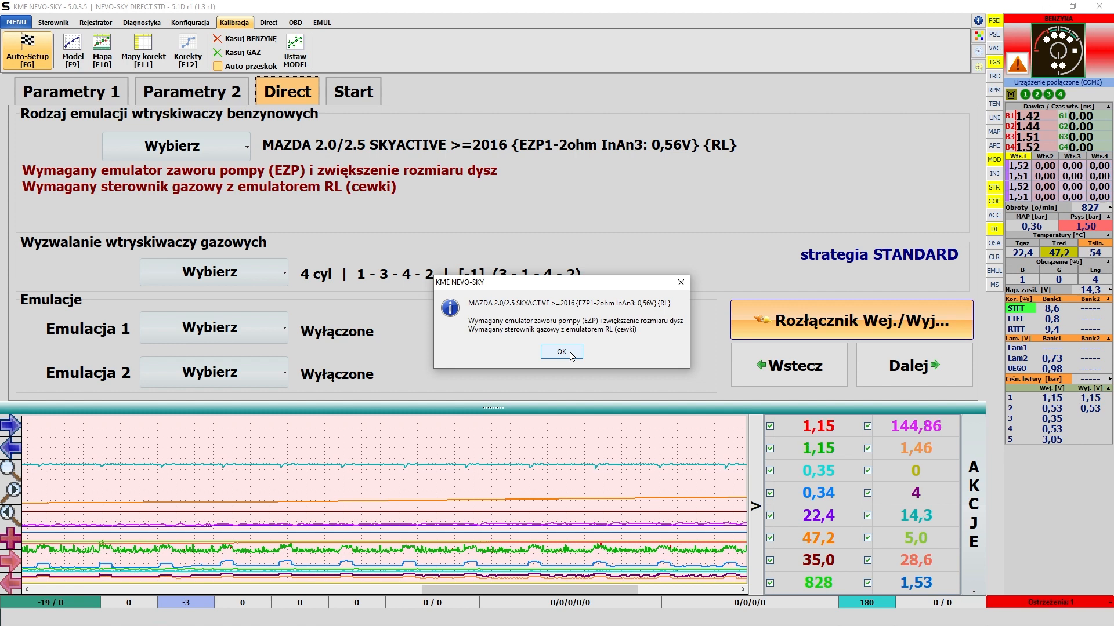
left_click(571, 354)
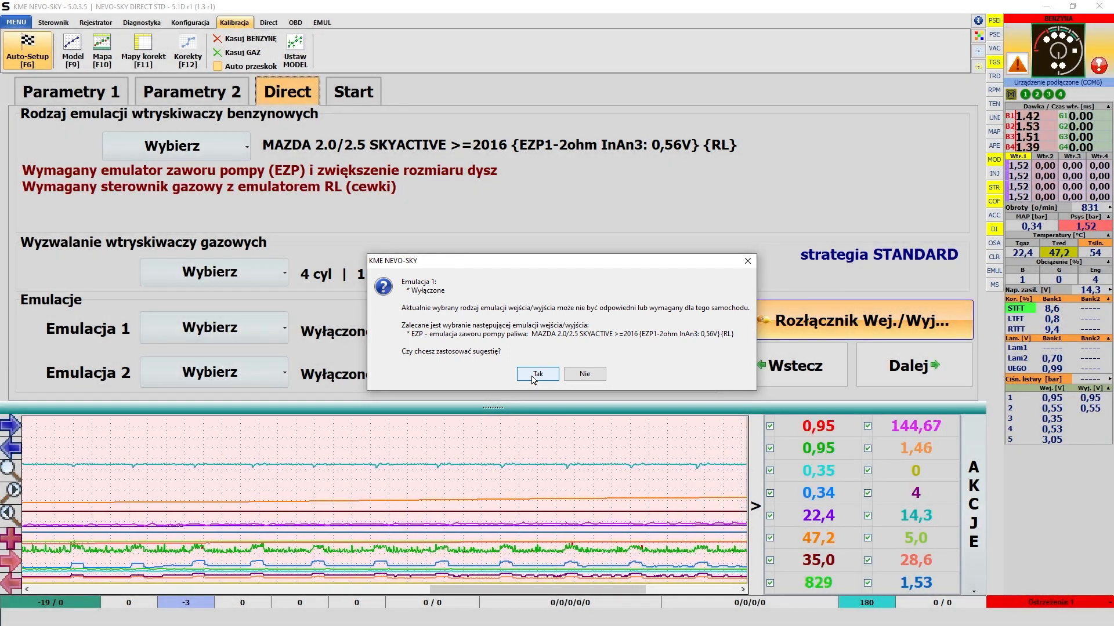
left_click(532, 376)
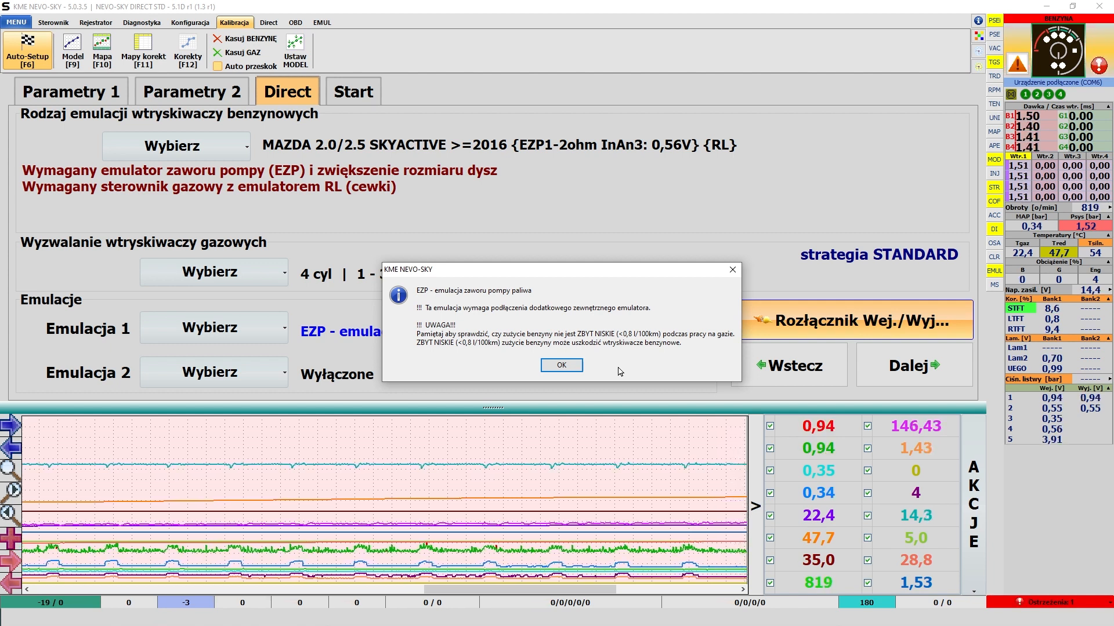
key("Return")
Step: Proceed to the Start page and run Auto-Setup with Auto-Konfiguracja and Auto-Kalibracja enabled and a 1,3 ms offset
left_click(903, 380)
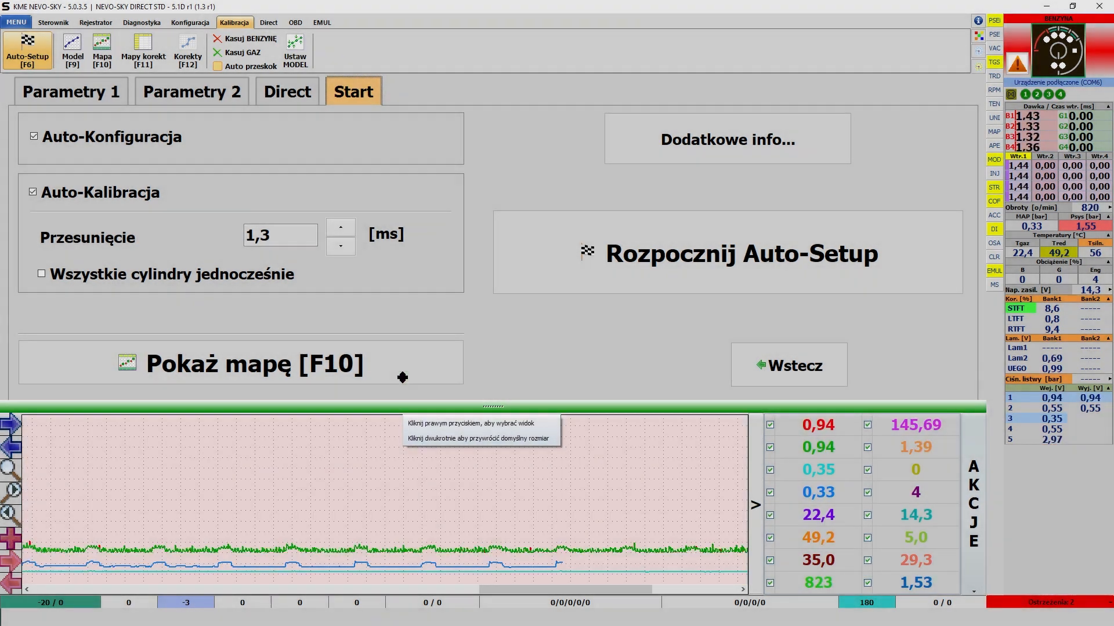
mouse_move(401, 408)
left_mouse_down()
mouse_move(401, 359)
mouse_move(397, 400)
left_mouse_up()
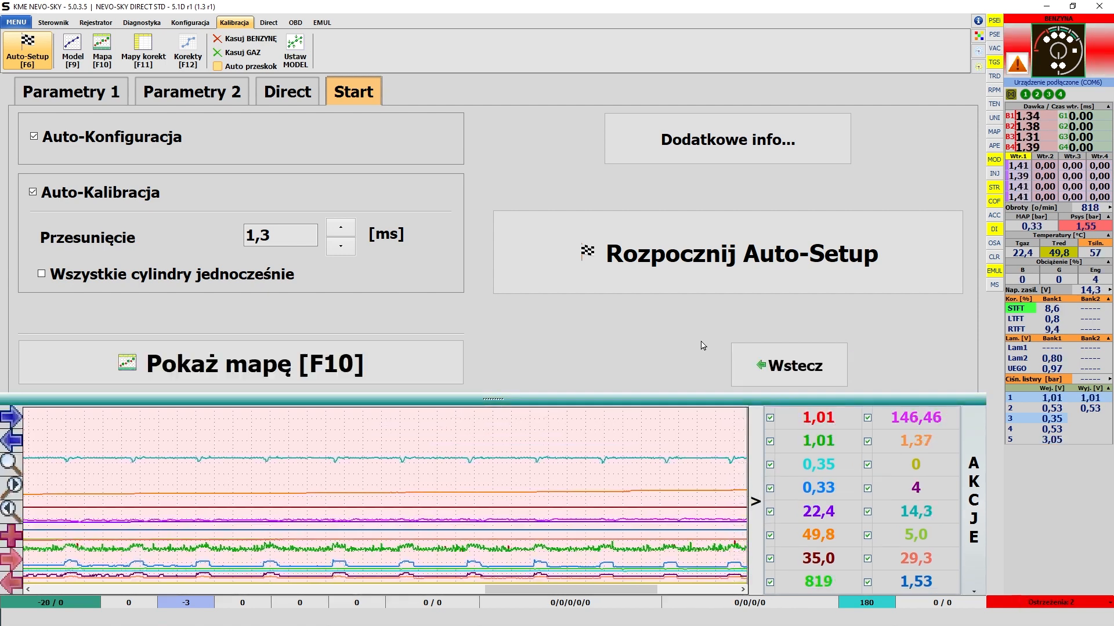
left_click(631, 284)
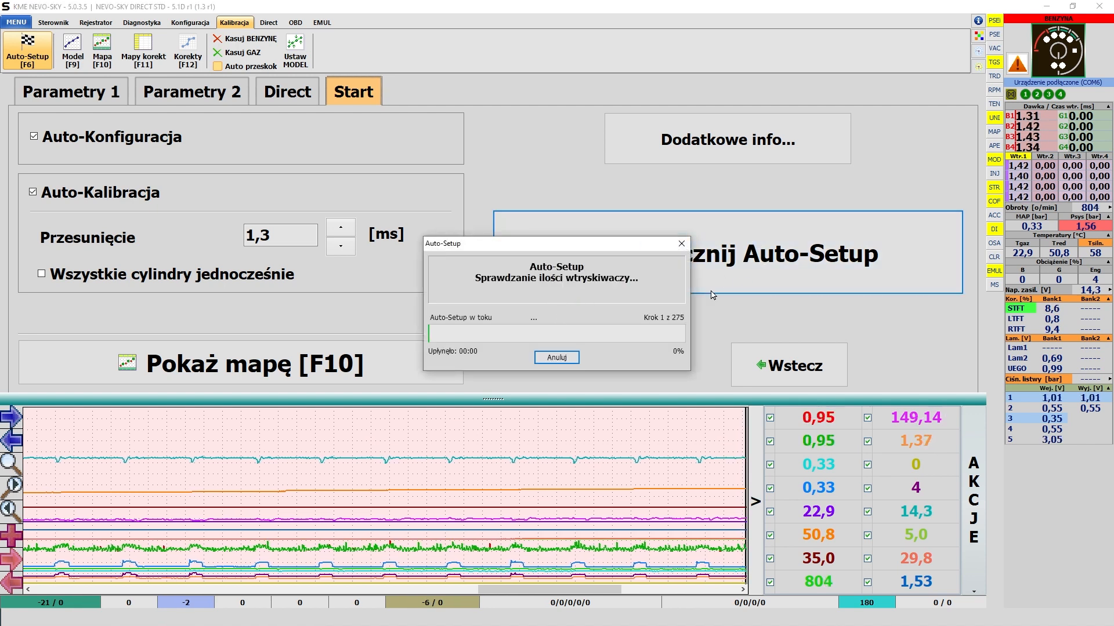